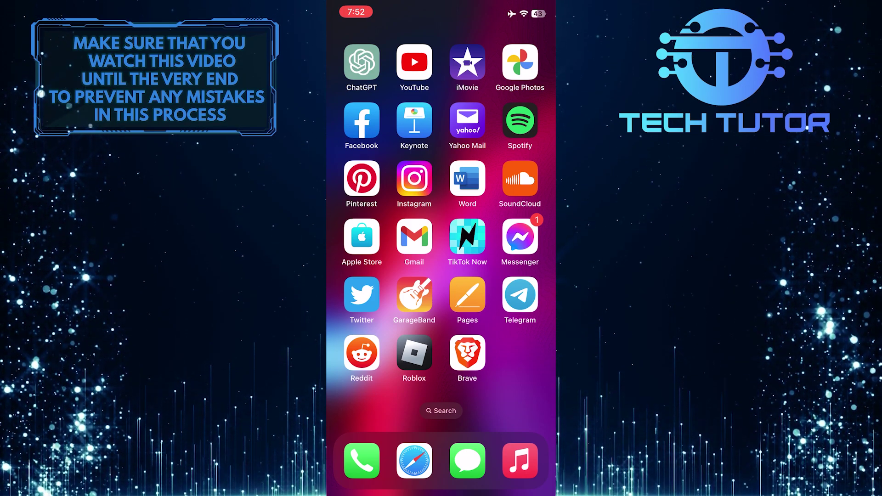
# Launch YouTube and reach Settings through the profile avatar's account menu.
pyautogui.click(414, 62)
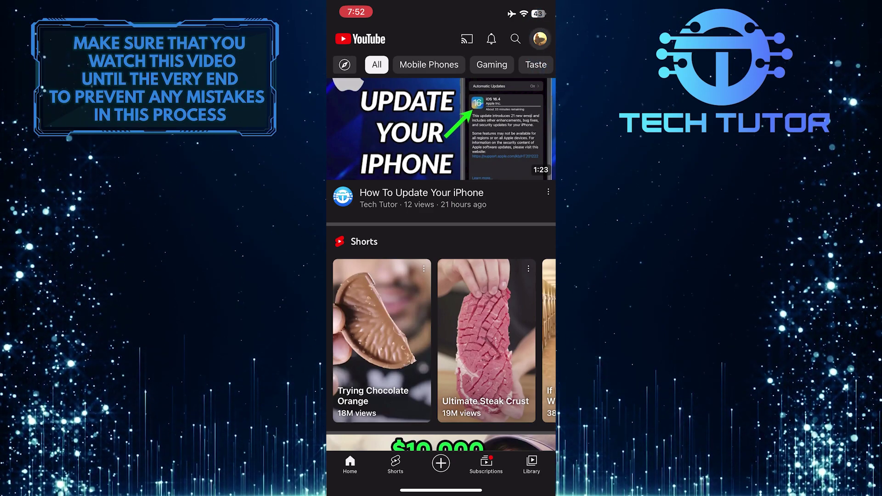
pyautogui.click(540, 38)
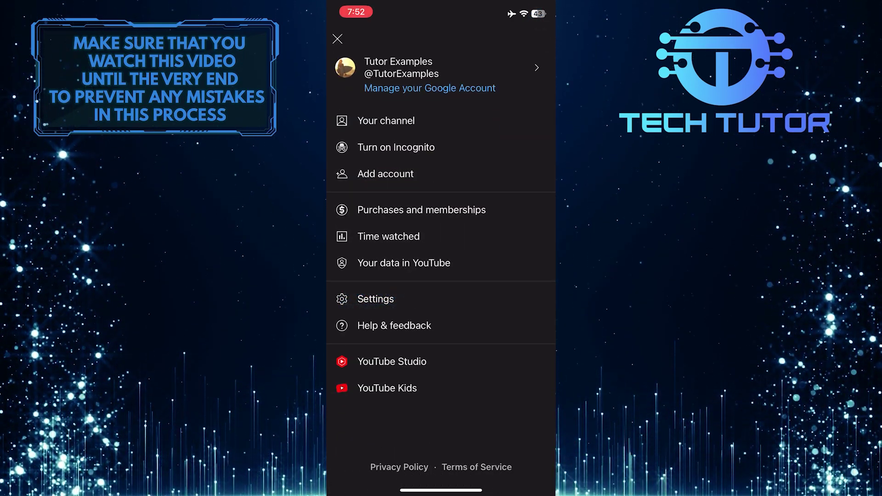
pyautogui.click(376, 299)
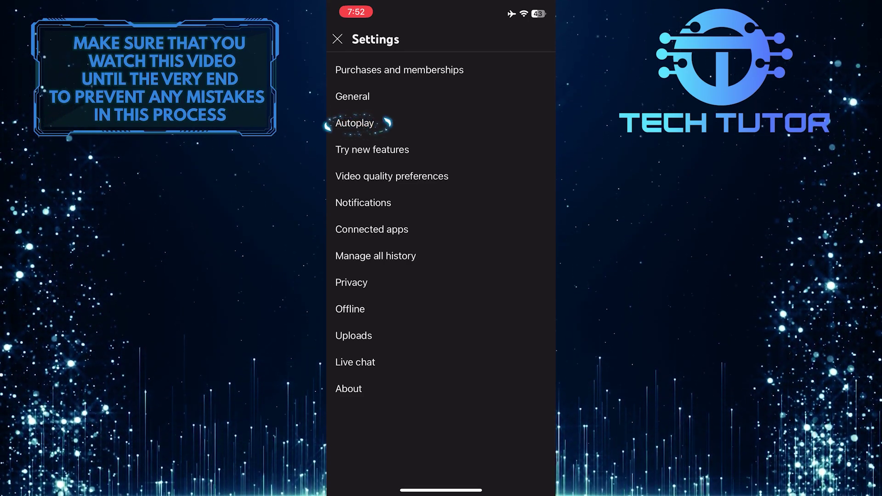
# Open Autoplay in Settings and switch on the Mobile phone/tablet toggle.
pyautogui.click(354, 123)
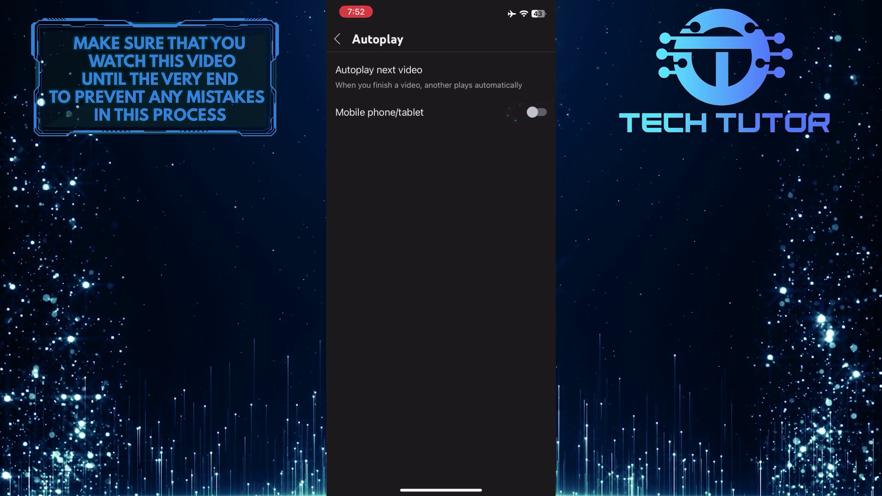
pyautogui.click(536, 113)
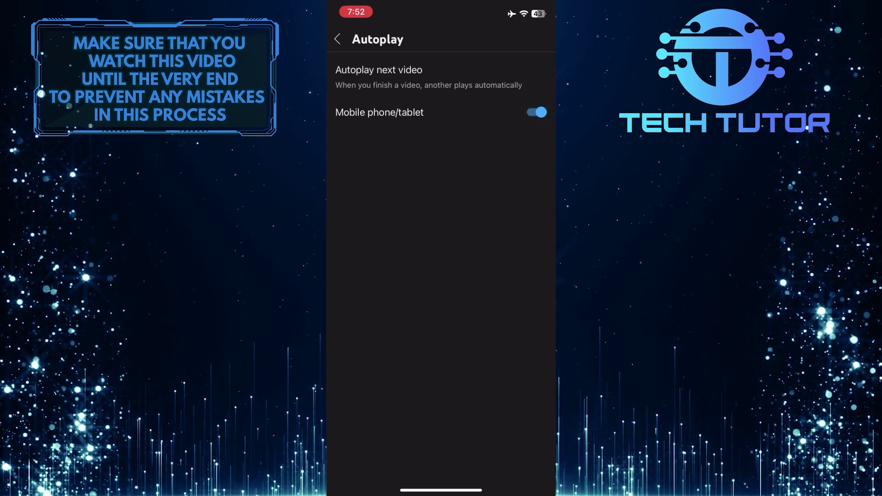